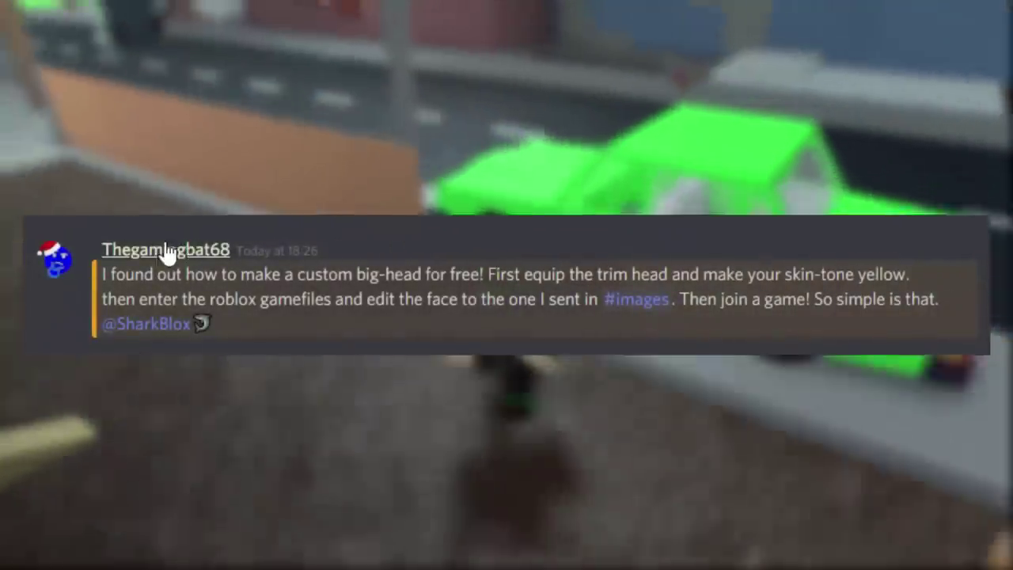
- Dismiss a user's profile popup on the Roblox website
left_click(169, 250)
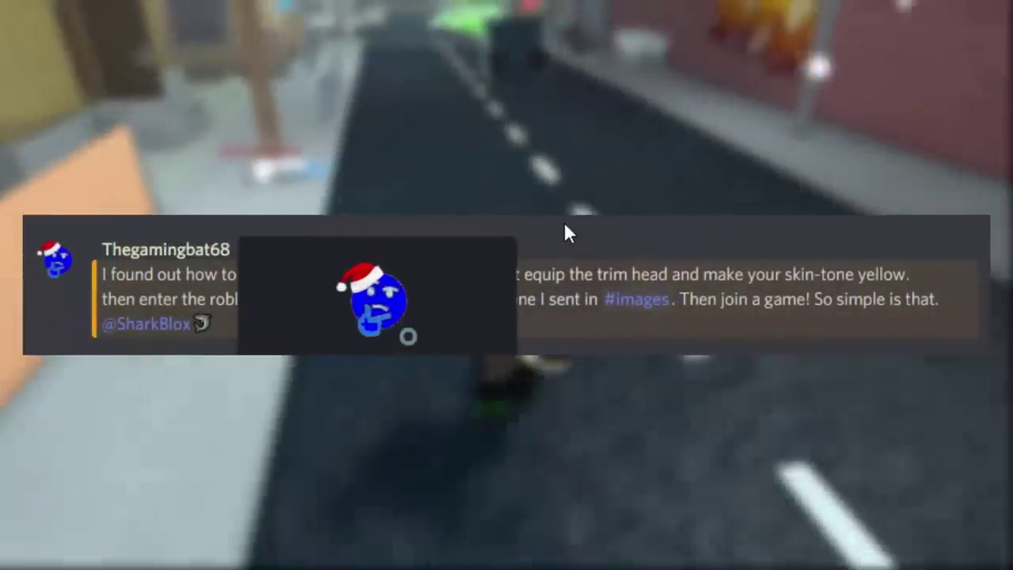
left_click(571, 215)
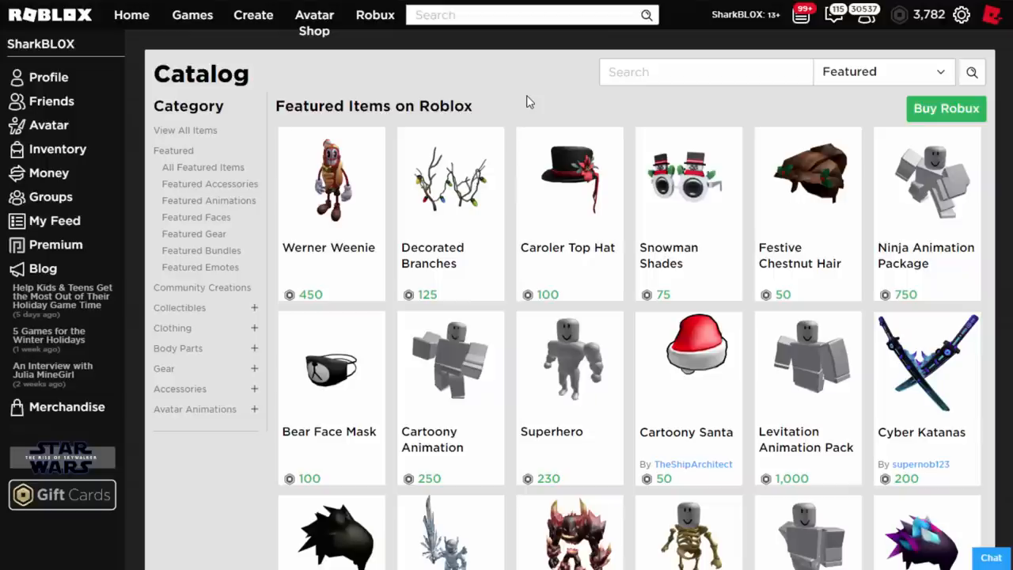
- Get a free head item from the Heads category of the catalog
left_click(176, 381)
left_click(937, 204)
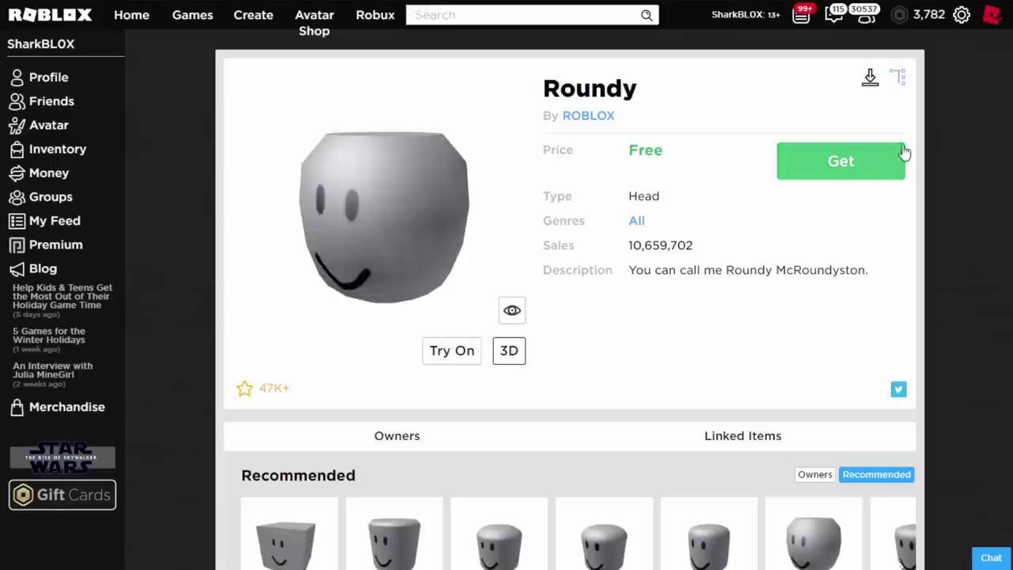
left_click(865, 164)
left_click(485, 374)
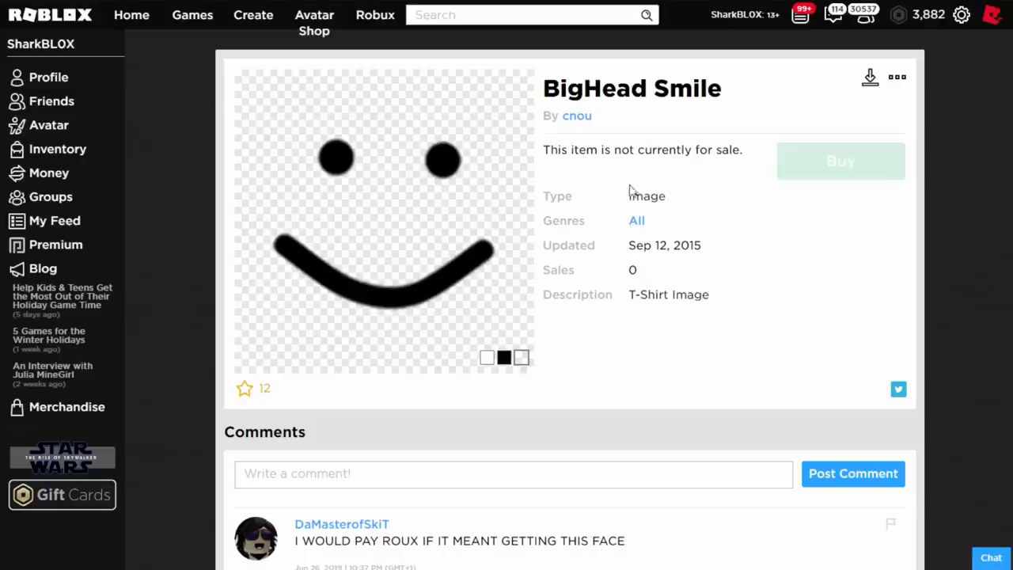
- Copy the BigHead Smile image, previewing it on dark, white and transparent backgrounds
left_click(504, 358)
left_click(464, 211)
left_click(488, 358)
left_click(463, 210)
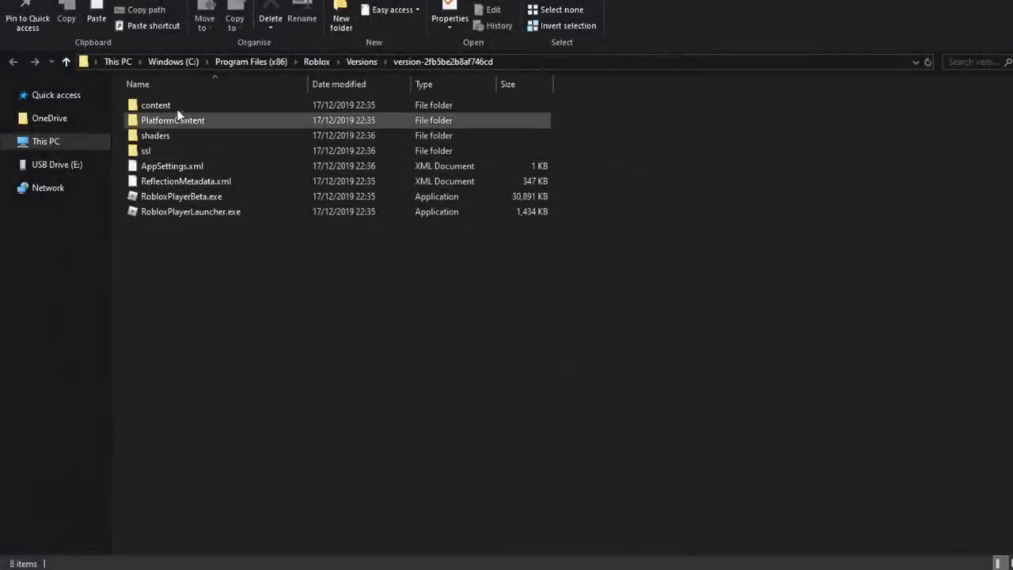
- Paste a backup copy of face.png into a newly named folder inside the content folder
double_click(174, 104)
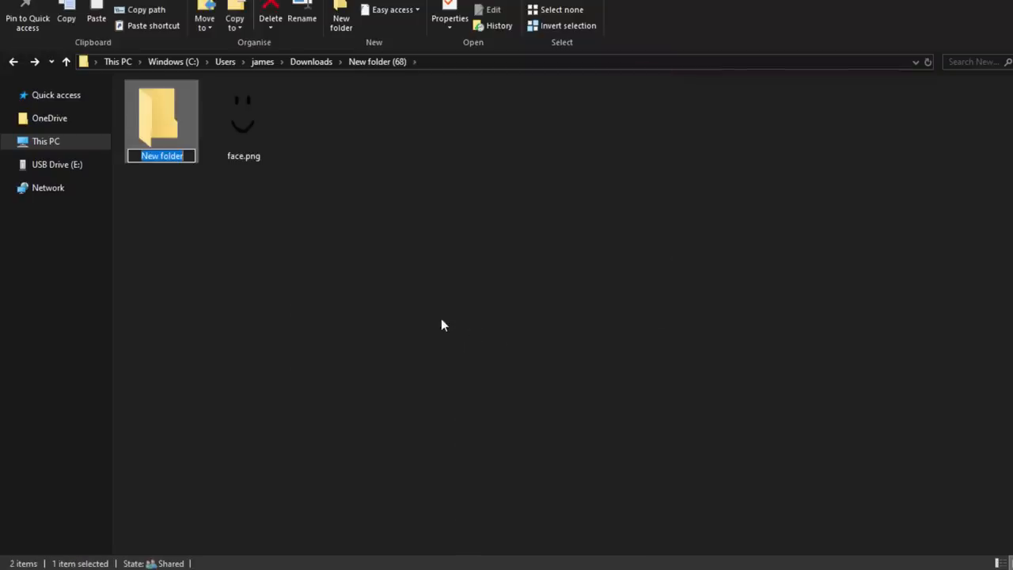
key("Return")
double_click(176, 156)
right_click(270, 202)
left_click(318, 301)
- Return to the parent folder and bring up file options for the original face.png
left_click(380, 62)
left_click(396, 122)
left_click(277, 124)
right_click(240, 117)
mouse_move(284, 311)
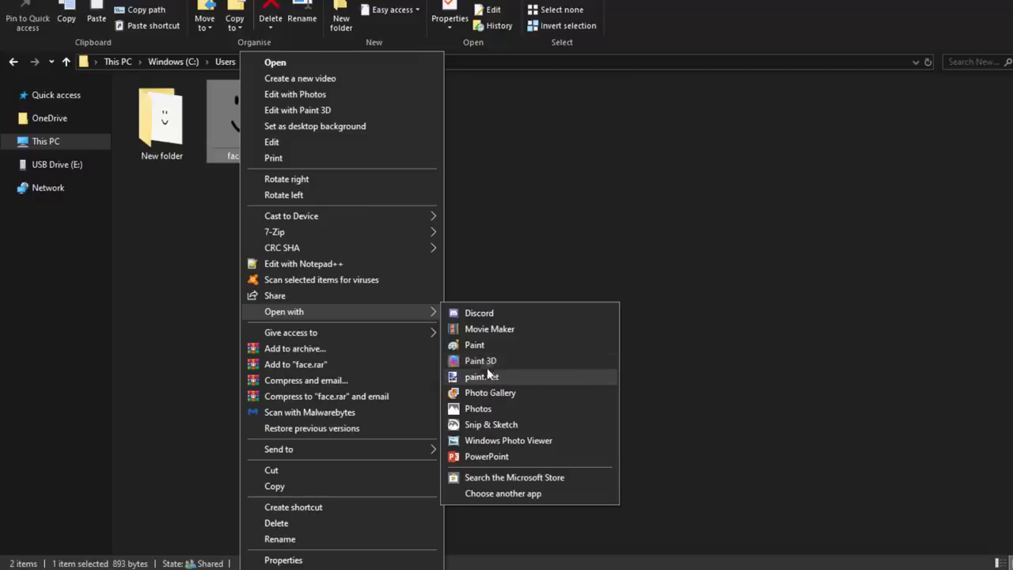
- Paste the copied BigHead Smile onto a new layer above the original face, keeping the canvas size
left_click(487, 378)
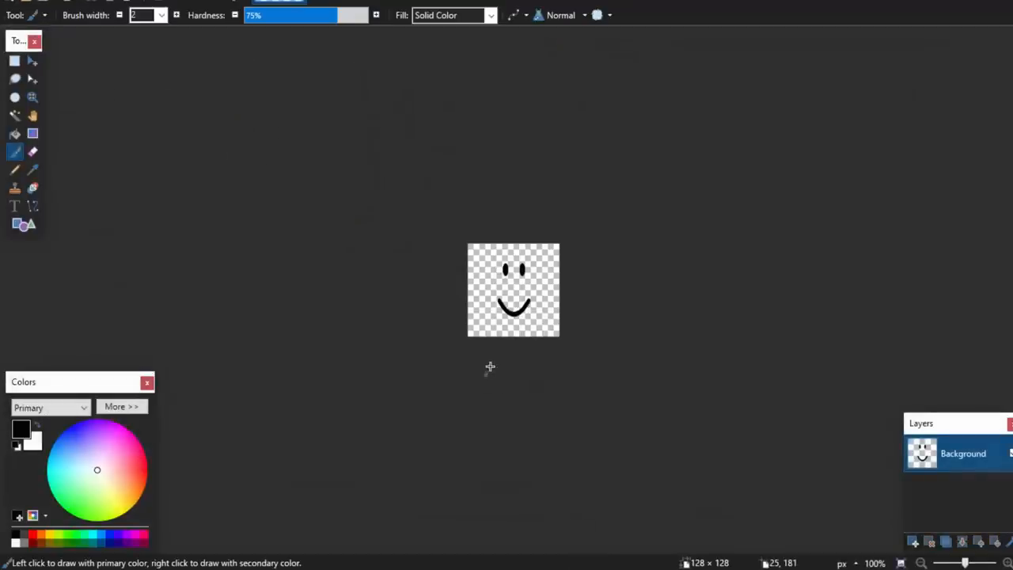
key("ctrl+plus")
key("ctrl+plus")
key("ctrl+plus")
key("ctrl+plus")
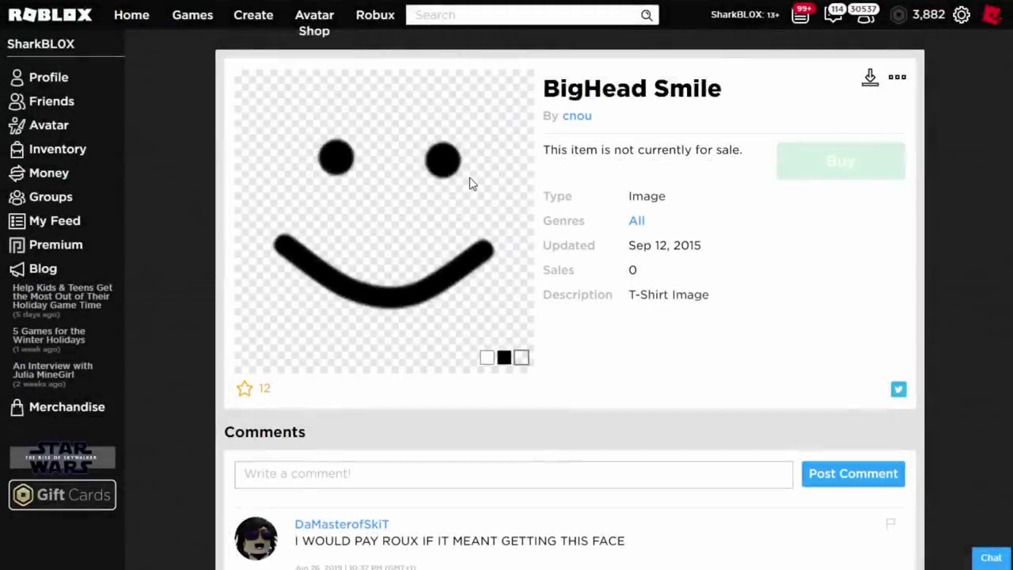
right_click(470, 183)
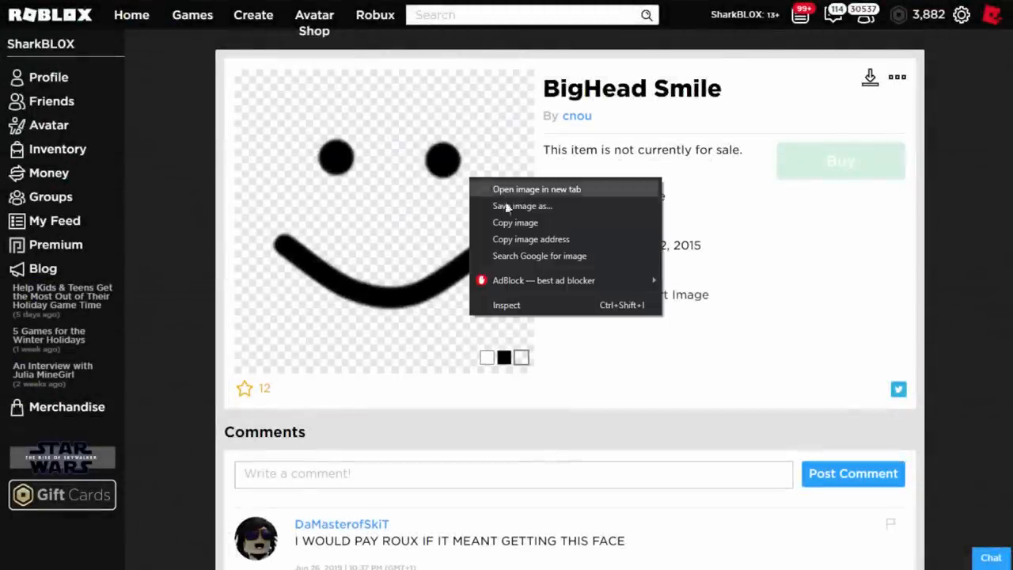
left_click(511, 225)
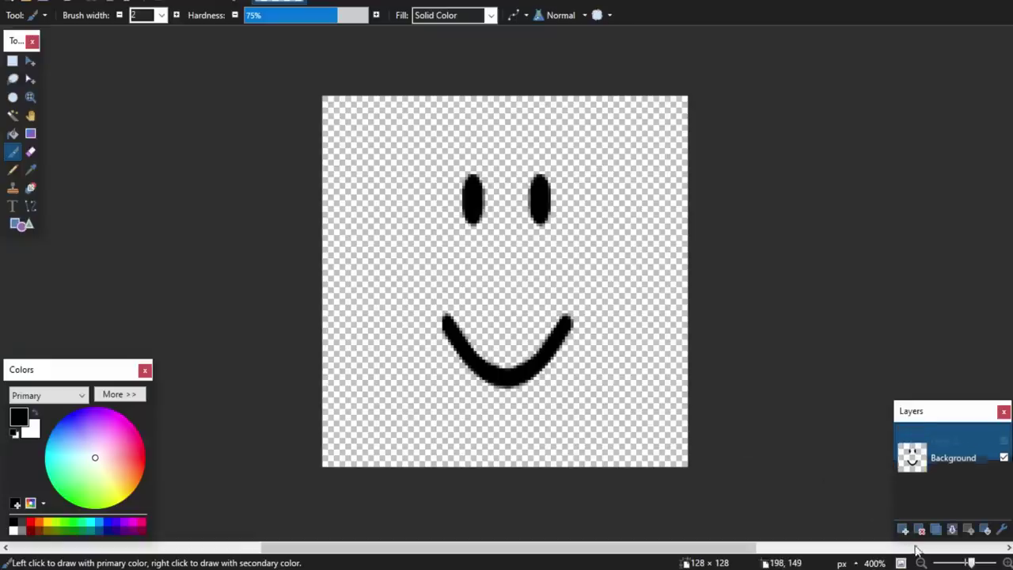
left_click(903, 529)
scroll(720, 416, "down", 3)
scroll(720, 416, "down", 2)
key("ctrl+v")
left_click(484, 396)
scroll(555, 396, "down", 3)
- Scale the pasted smile down to fit the 128 × 128 canvas
left_click_drag(759, 368, 554, 176)
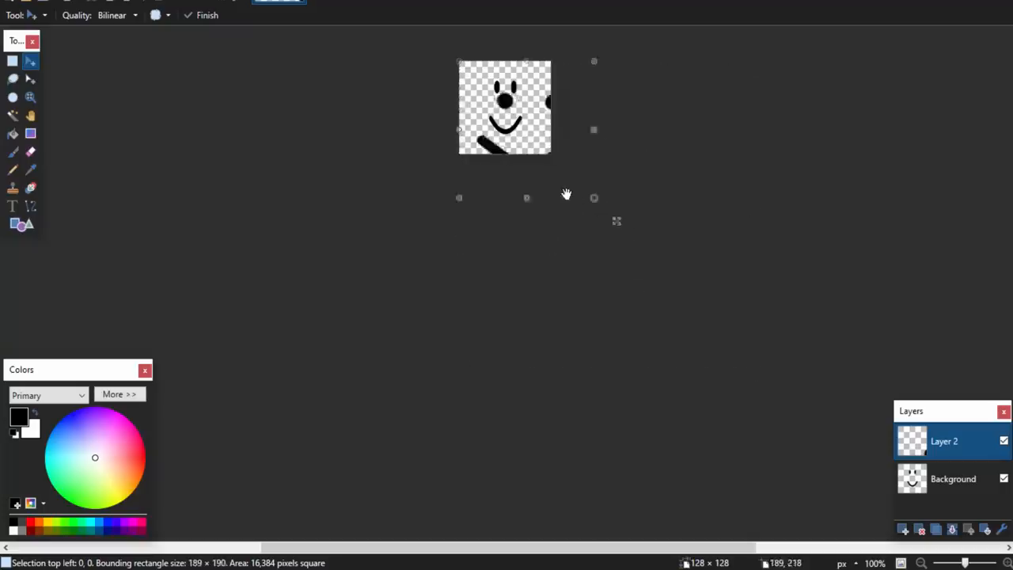
key("ctrl+z")
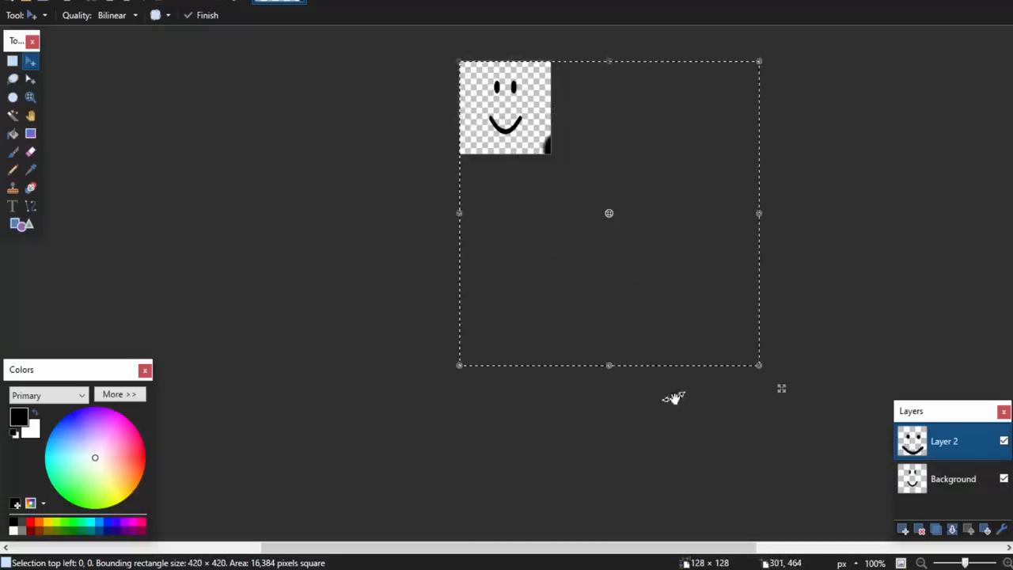
left_click_drag(758, 369, 583, 163)
key("ctrl+plus")
key("ctrl+plus")
key("ctrl+plus")
key("ctrl+plus")
key("ctrl+plus")
left_click_drag(762, 519, 735, 491)
left_click(921, 563)
- Delete the original face layer and save the edited face.png
left_click(947, 479)
left_click(920, 530)
left_click(920, 563)
left_click(920, 563)
left_click(16, 0)
left_click(47, 83)
left_click(633, 385)
key("ctrl+d")
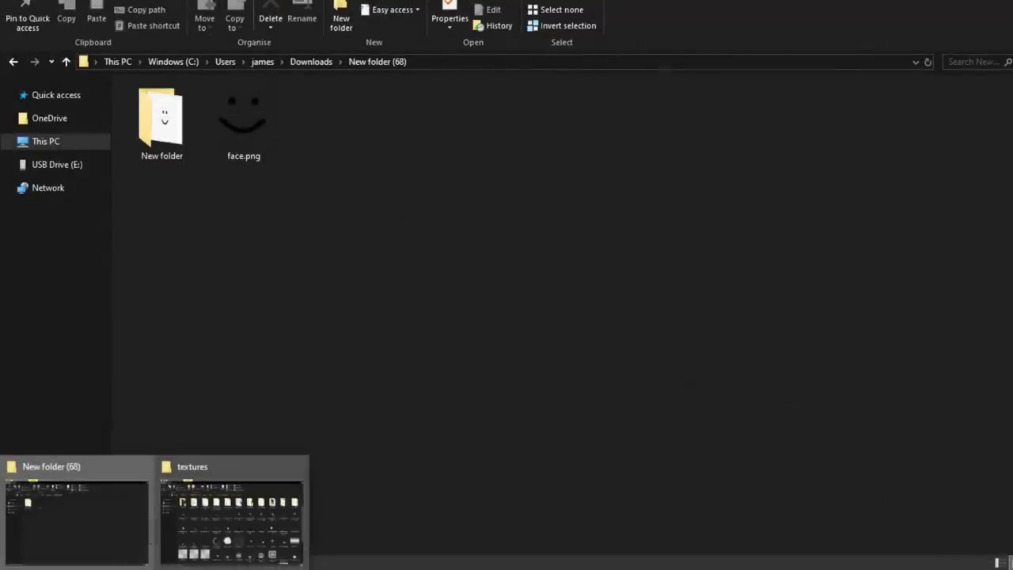
- Copy the edited face.png from its folder
left_click(253, 511)
mouse_move(555, 7)
left_mouse_down()
mouse_move(576, 93)
mouse_move(649, 147)
left_mouse_up()
left_click(252, 127)
left_click_drag(241, 124, 253, 148)
right_click(271, 133)
left_click(307, 486)
- Paste face.png into the Roblox textures folder, replacing the existing file
left_click(155, 514)
scroll(428, 356, "down", 5)
scroll(427, 356, "down", 5)
right_click(426, 356)
left_click(466, 448)
left_click(503, 150)
left_click(953, 143)
scroll(586, 315, "up", 3)
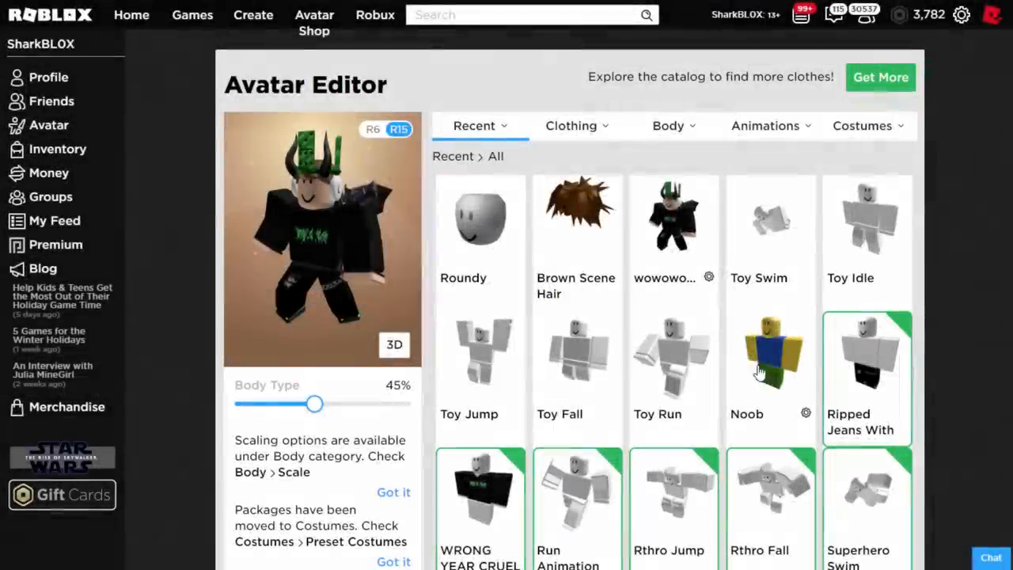
- Wear the Noob costume and the Roundy head from recent items
left_click(766, 357)
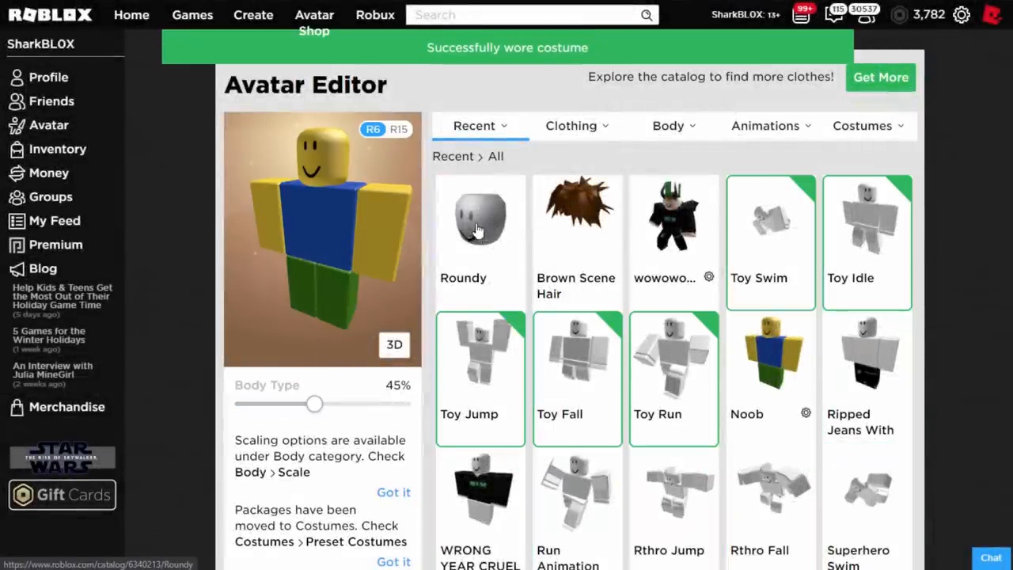
left_click(479, 220)
left_click(566, 172)
scroll(715, 380, "down", 8)
scroll(715, 380, "down", 2)
scroll(714, 396, "up", 6)
scroll(715, 396, "up", 4)
left_click(459, 163)
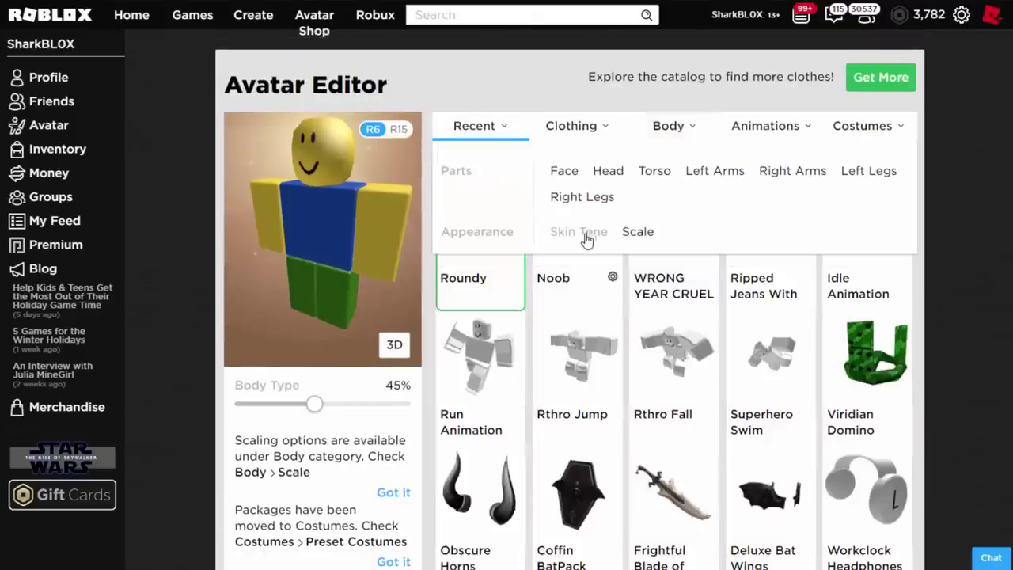
- Bring up advanced skin tone settings limited to the head only
mouse_move(673, 125)
left_click(590, 233)
scroll(881, 370, "down", 3)
left_click(875, 360)
left_click(408, 115)
- Colour the head lavender after trying dark red and purple, then switch the avatar to R15
left_click(537, 306)
left_click(563, 276)
left_click(690, 275)
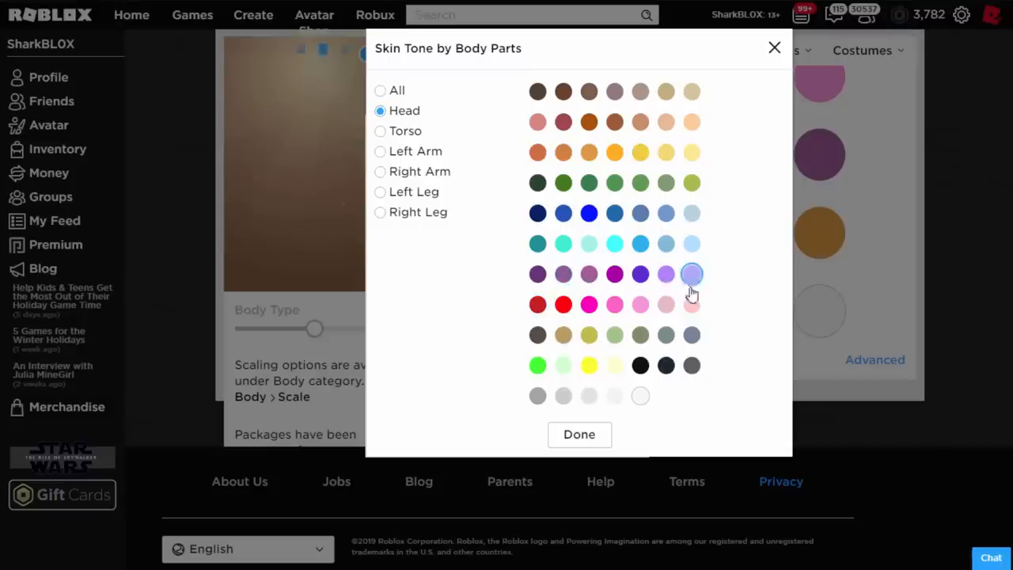
left_click(597, 440)
scroll(645, 210, "up", 2)
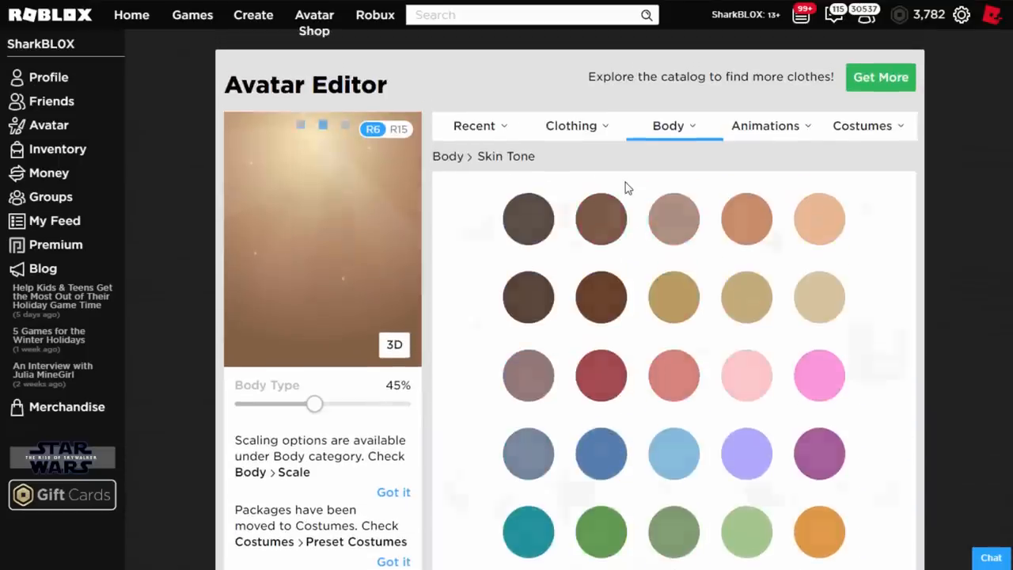
left_click(402, 134)
- Set body scale to height 90%, width 70% and proportions 100%
left_click(640, 233)
left_click_drag(849, 207, 441, 218)
left_click_drag(674, 254, 436, 256)
left_click_drag(495, 351, 695, 347)
left_click_drag(693, 346, 864, 355)
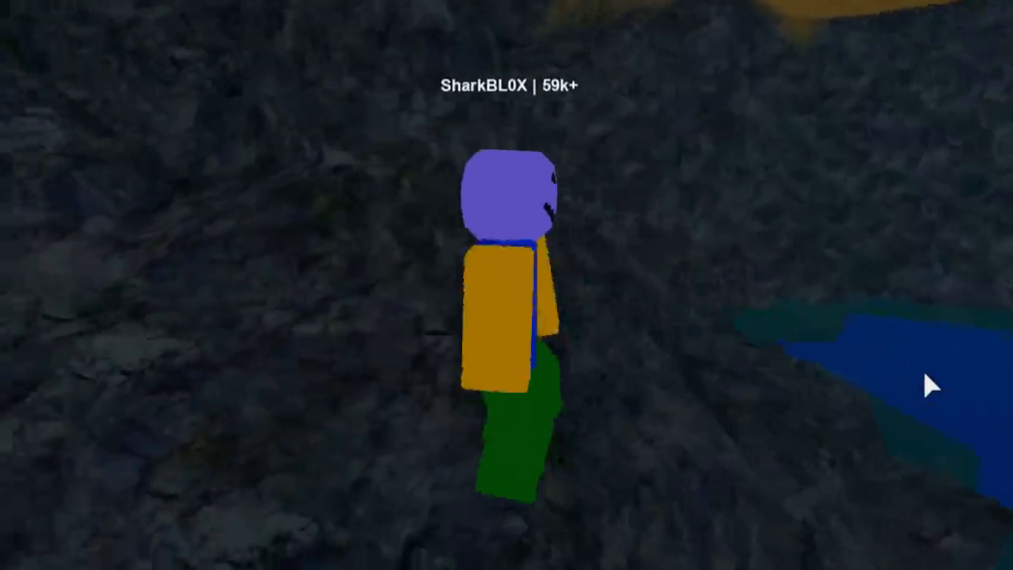
- Walk the purple-headed Noob around with W/A/S/D so its big smile face shows to the camera
key("w")
key("s")
key("a")
key("w")
key("s")
key("d")
key("w")
key("w")
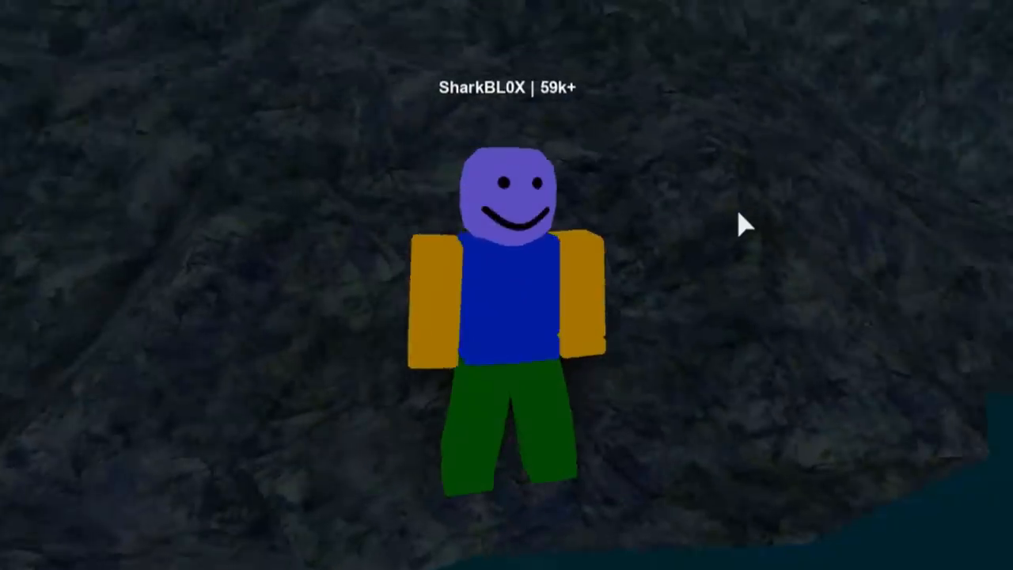